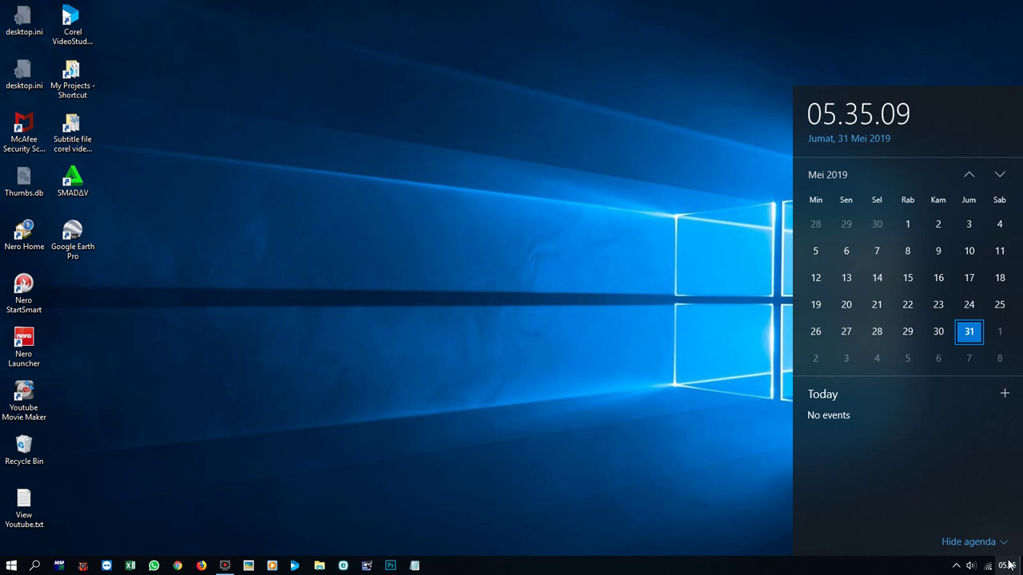
In Chrome, close the YouTube tab and go to 192.168.0.1 to reach the router login page.
{"action": "left_click", "coordinate": [178, 566]}
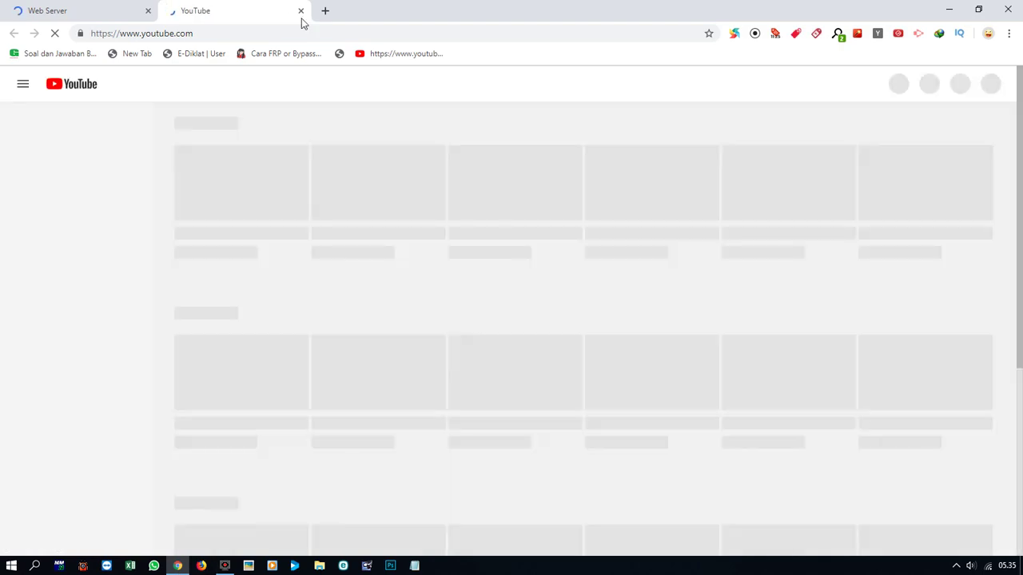
{"action": "left_click", "coordinate": [301, 11]}
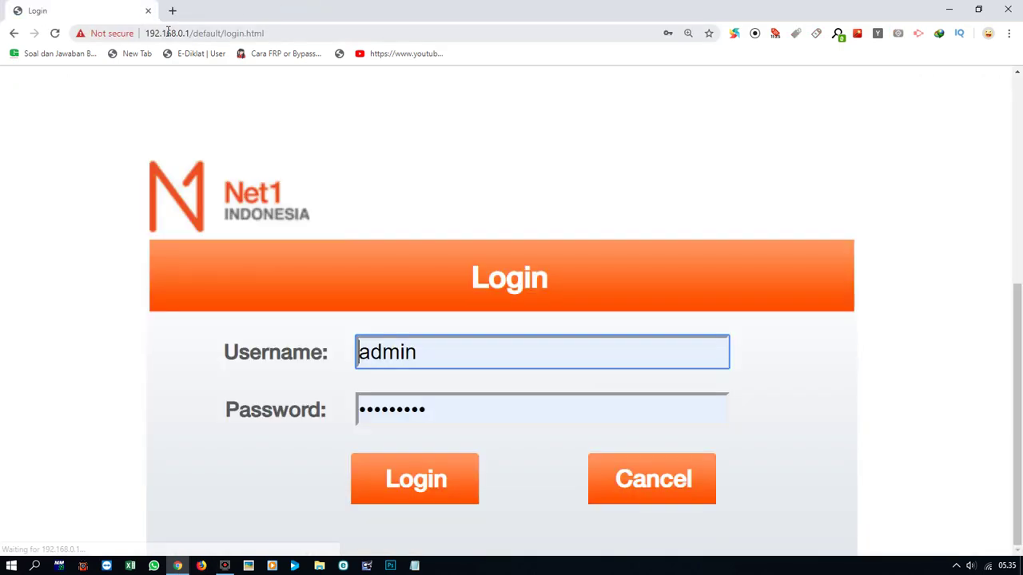
{"action": "left_click", "coordinate": [170, 32]}
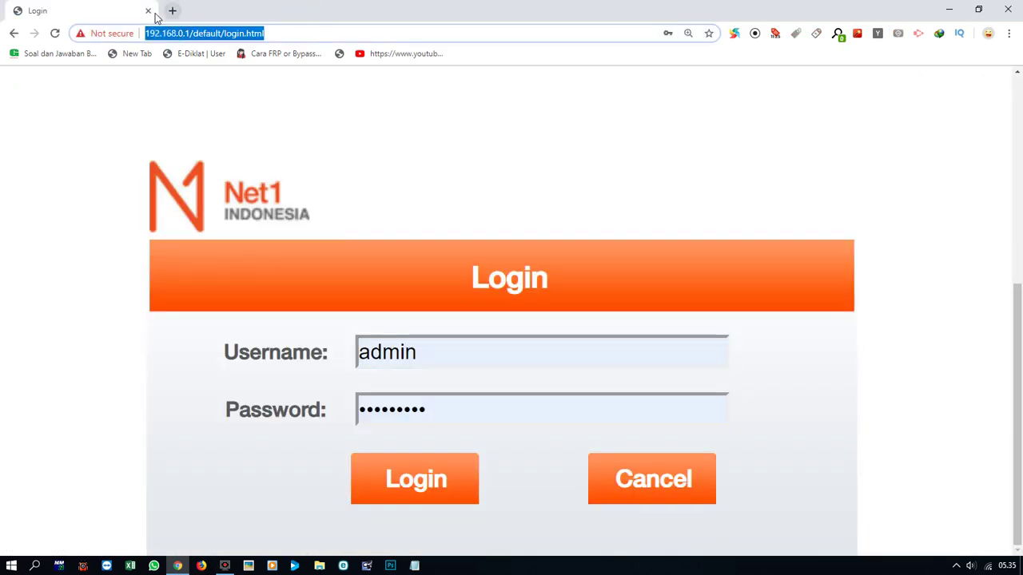
{"action": "key", "text": "BackSpace"}
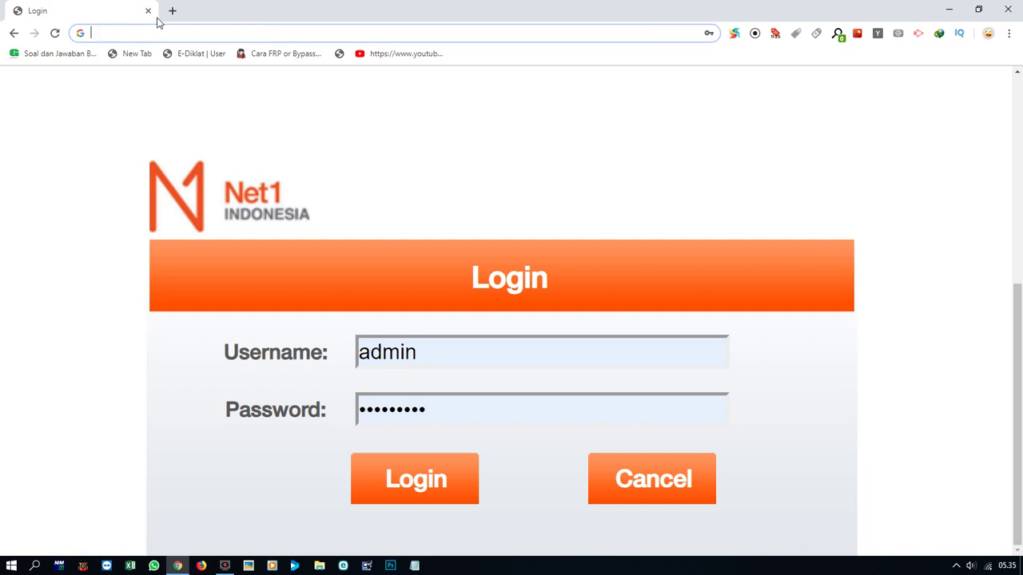
{"action": "type", "text": "192"}
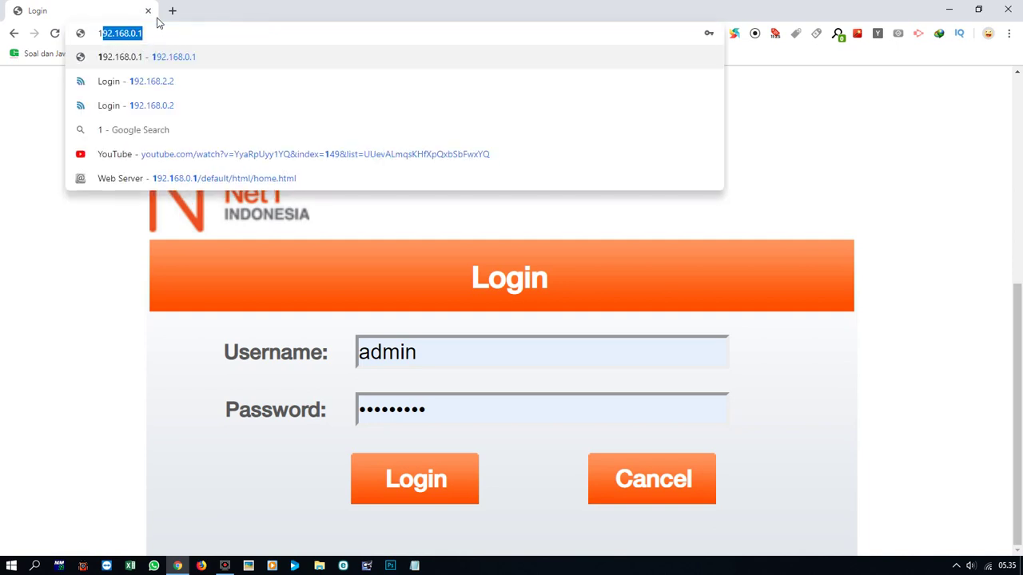
{"action": "type", "text": ".1"}
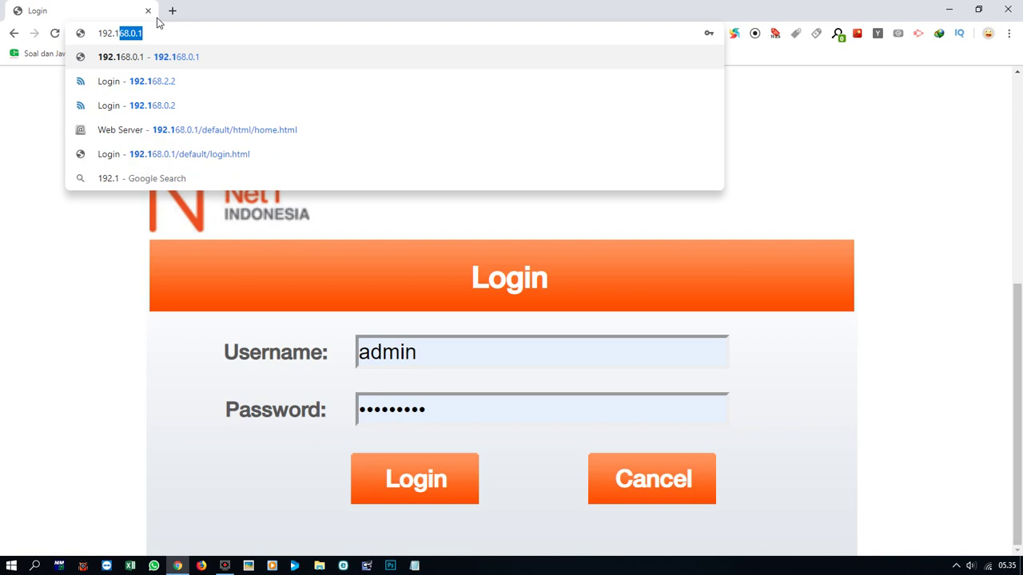
{"action": "type", "text": "68.0.1"}
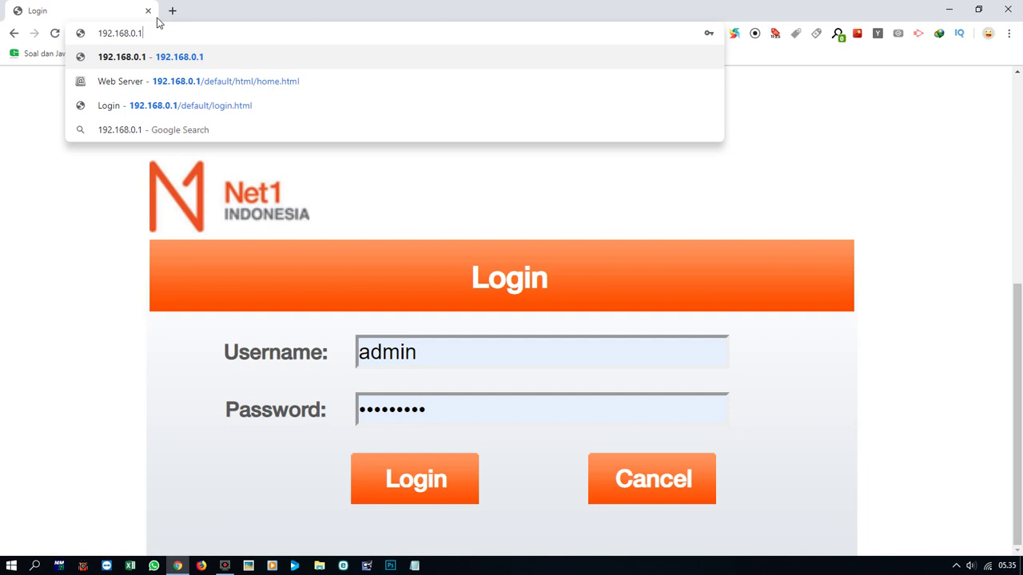
{"action": "key", "text": "Return"}
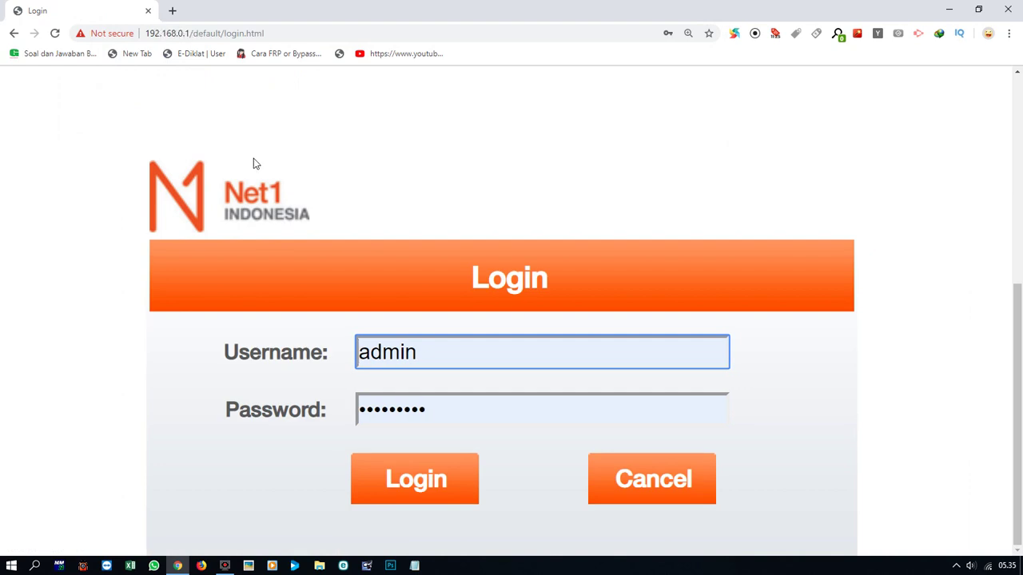
Log in to the router admin with username admin and the administrator password.
{"action": "left_click", "coordinate": [370, 354]}
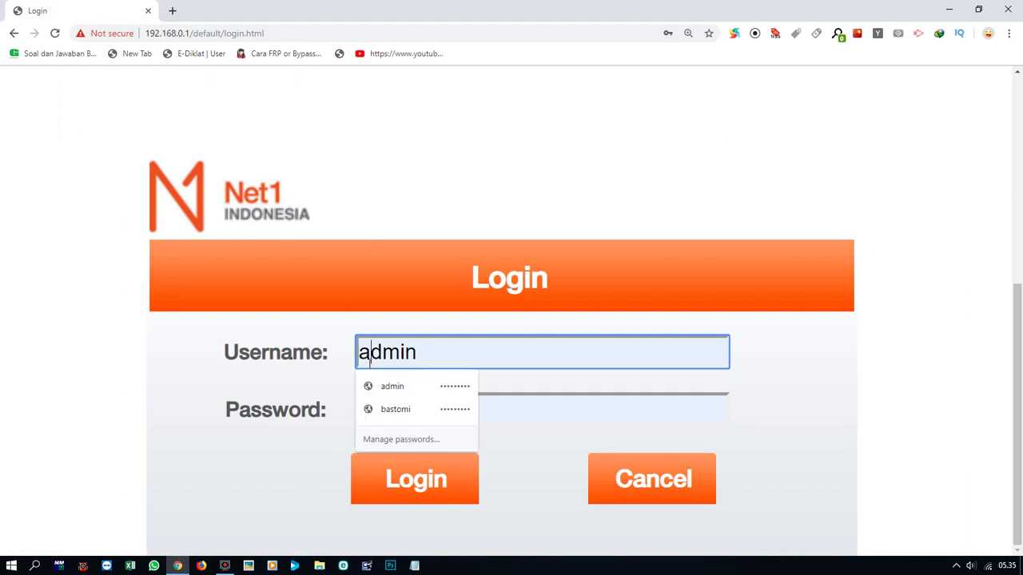
{"action": "left_click", "coordinate": [429, 359]}
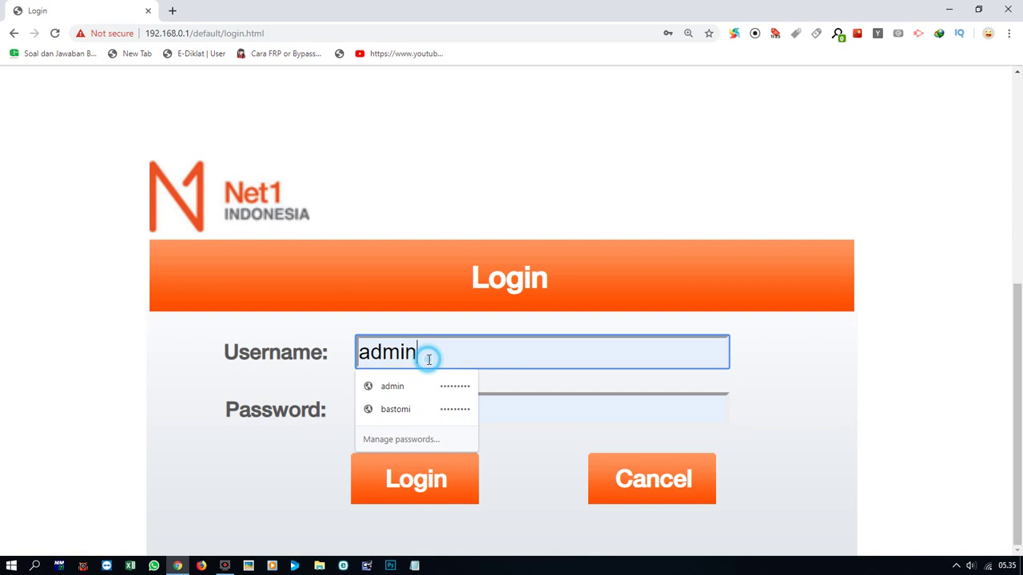
{"action": "key", "text": "BackSpace"}
{"action": "key", "text": "BackSpace"}
{"action": "key", "text": "BackSpace"}
{"action": "key", "text": "BackSpace"}
{"action": "key", "text": "BackSpace"}
{"action": "type", "text": "admin"}
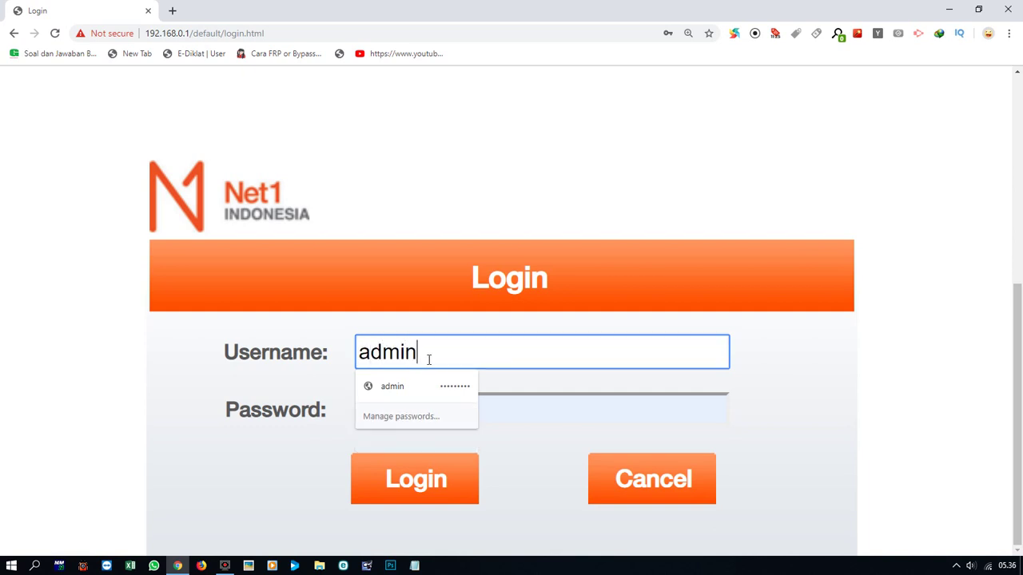
{"action": "double_click", "coordinate": [539, 409]}
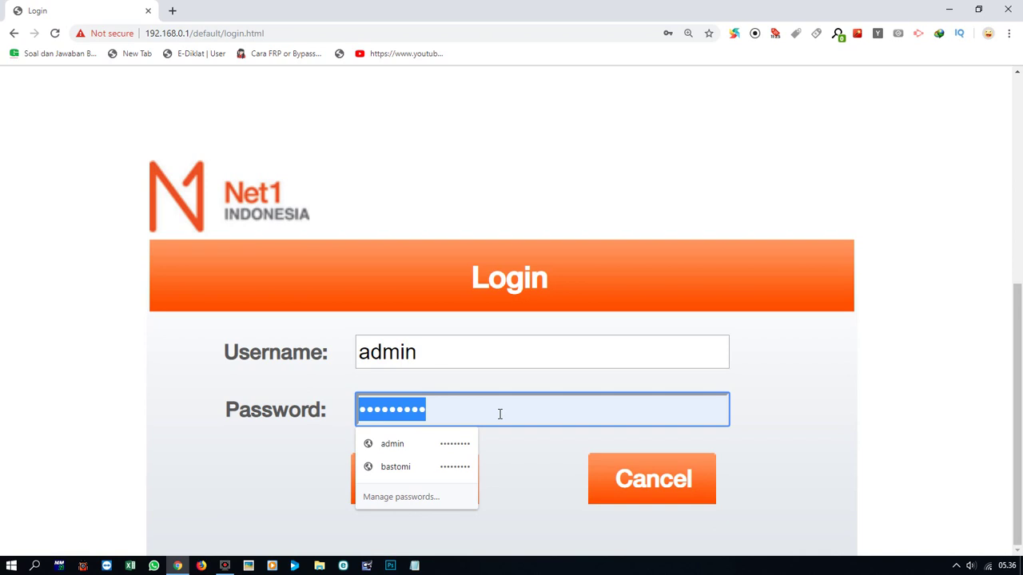
{"action": "type", "text": "•••••••••"}
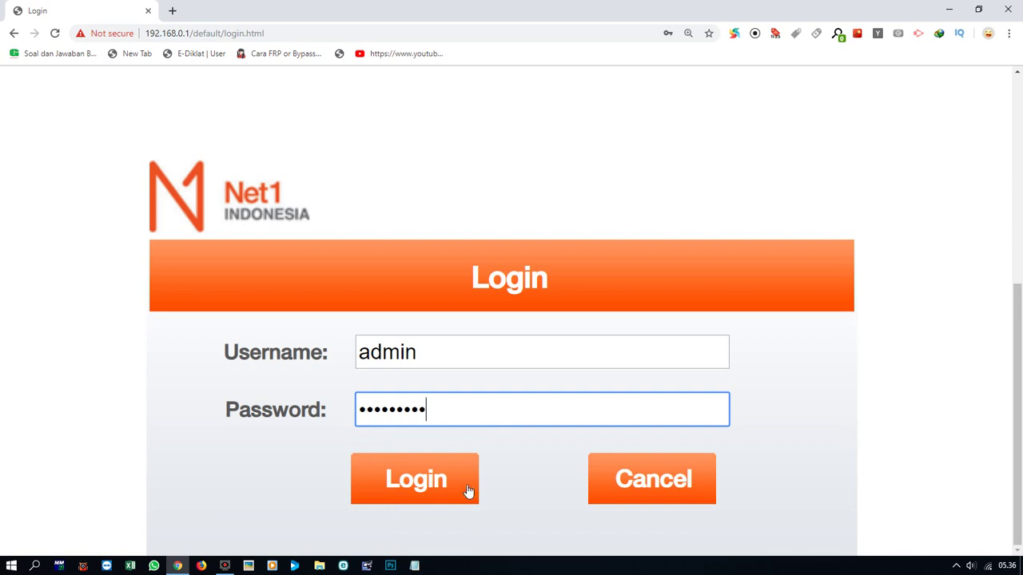
{"action": "left_click", "coordinate": [470, 484]}
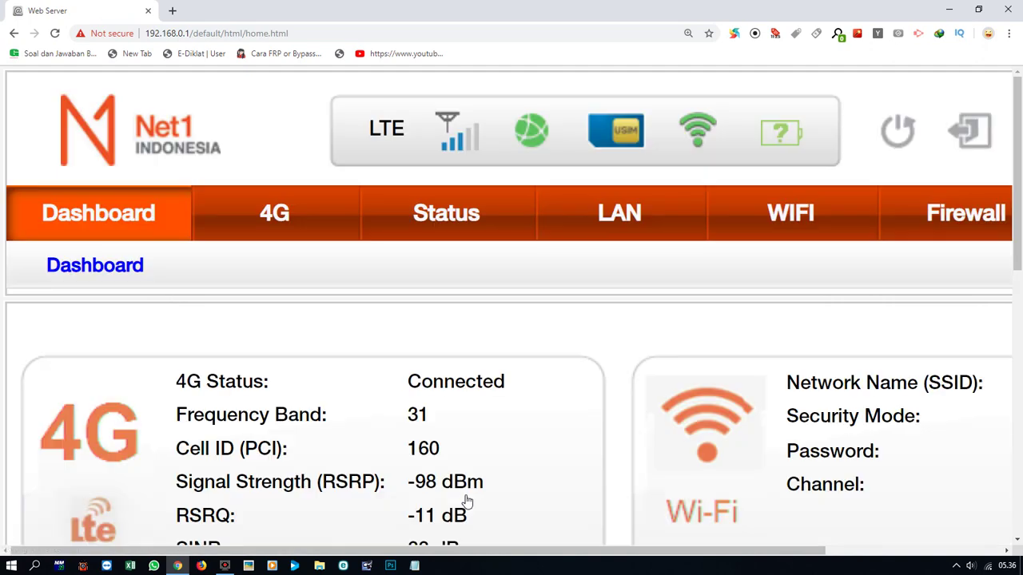
Zoom the dashboard out two levels so the whole page fits.
{"action": "key", "text": "ctrl+minus"}
{"action": "key", "text": "ctrl+minus"}
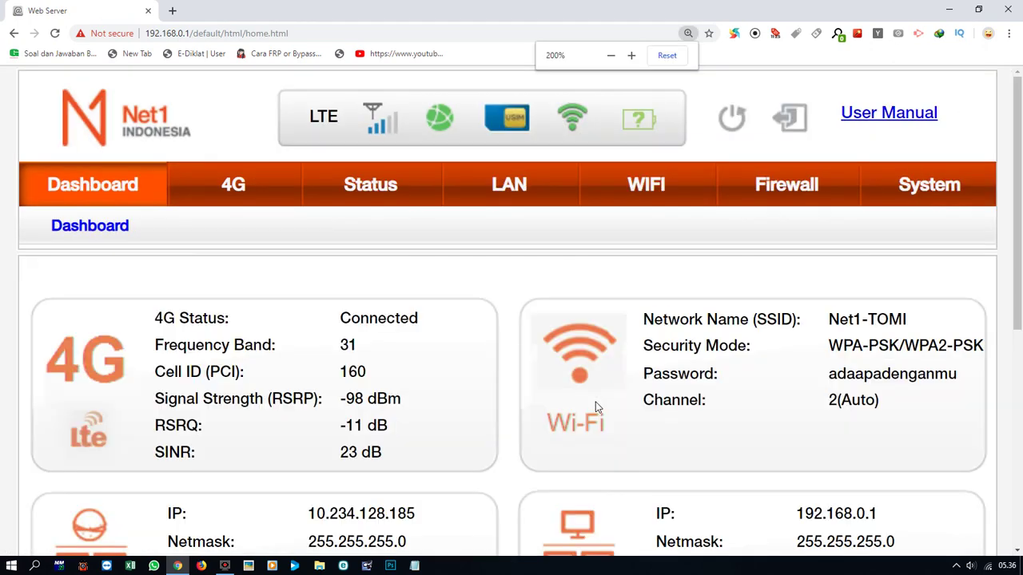
{"action": "key", "text": "ctrl+minus"}
{"action": "left_click", "coordinate": [595, 406]}
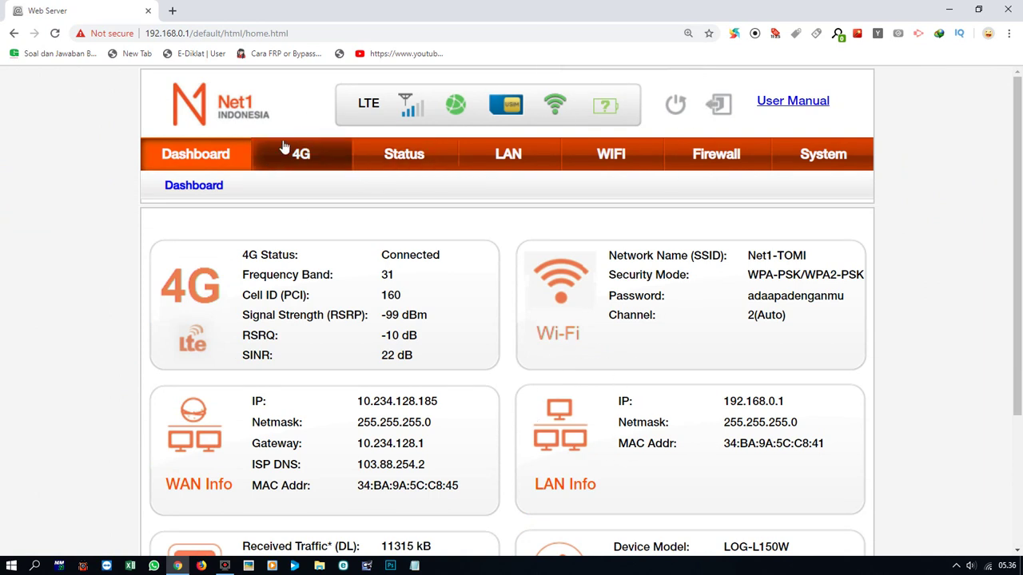
Look over the menu tabs and open the WIFI section.
{"action": "left_click", "coordinate": [217, 154]}
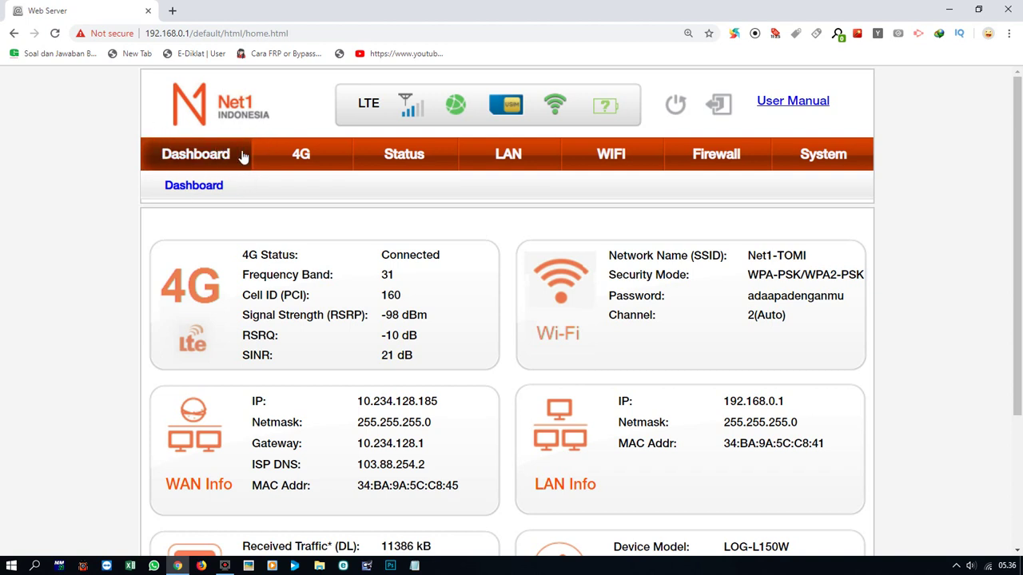
{"action": "left_click", "coordinate": [310, 160]}
{"action": "left_click", "coordinate": [394, 156]}
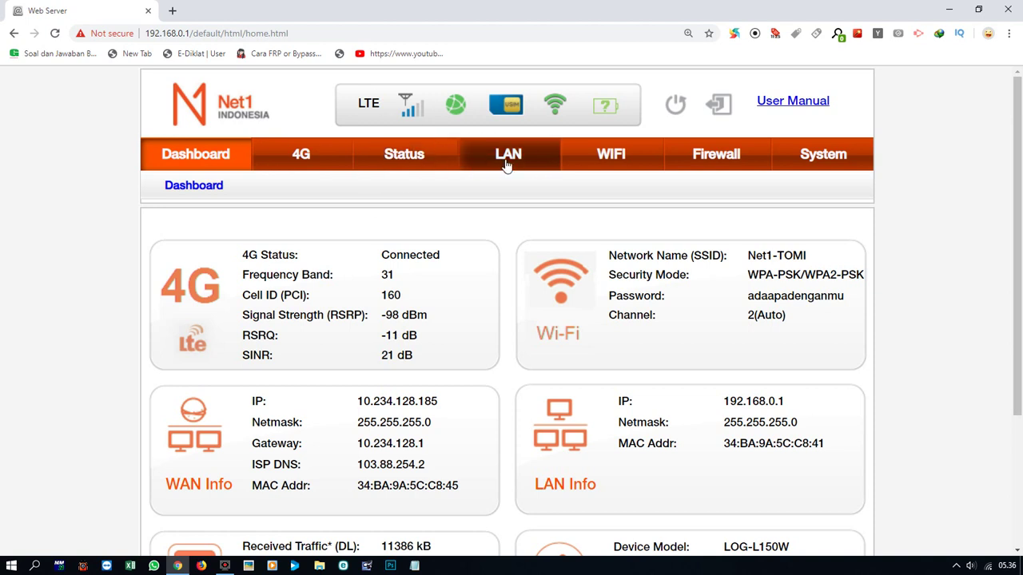
{"action": "left_click", "coordinate": [596, 164]}
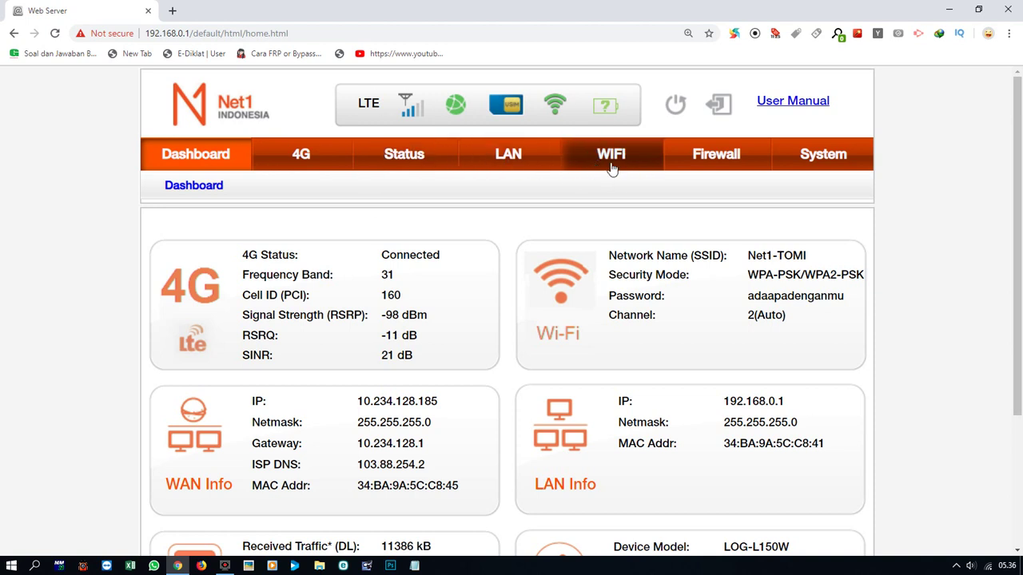
{"action": "left_click", "coordinate": [713, 164]}
{"action": "left_click", "coordinate": [804, 160]}
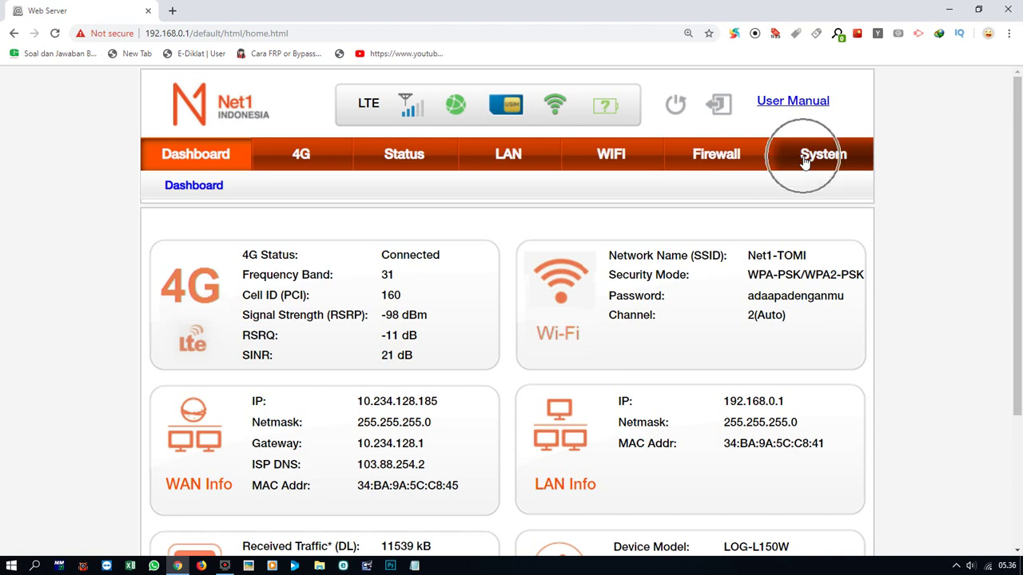
{"action": "left_click", "coordinate": [617, 159]}
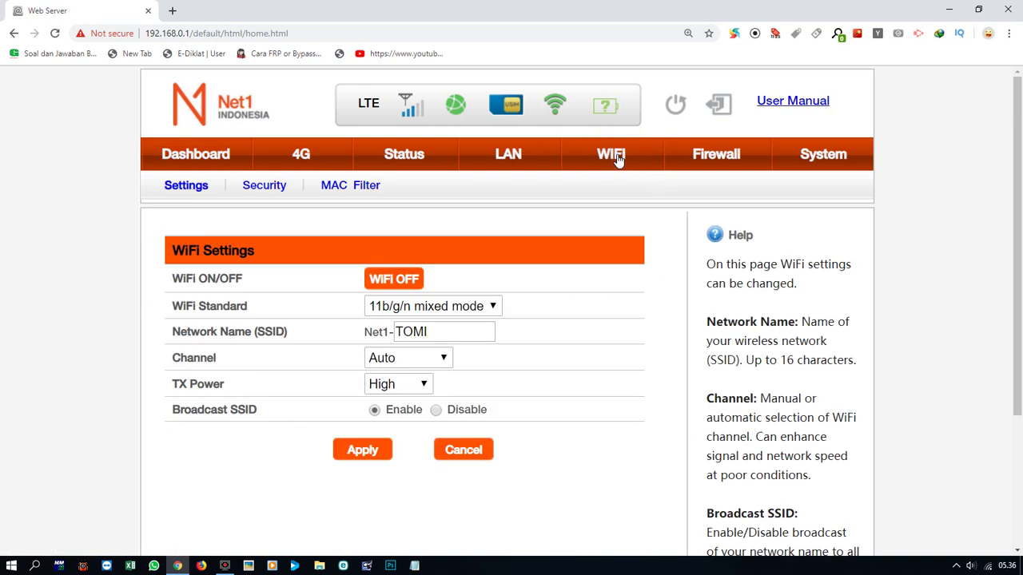
Change the SSID from Net1-TOMI to Net1-PLASMA, keeping 11b/g/n mixed mode, and apply.
{"action": "left_click", "coordinate": [192, 185]}
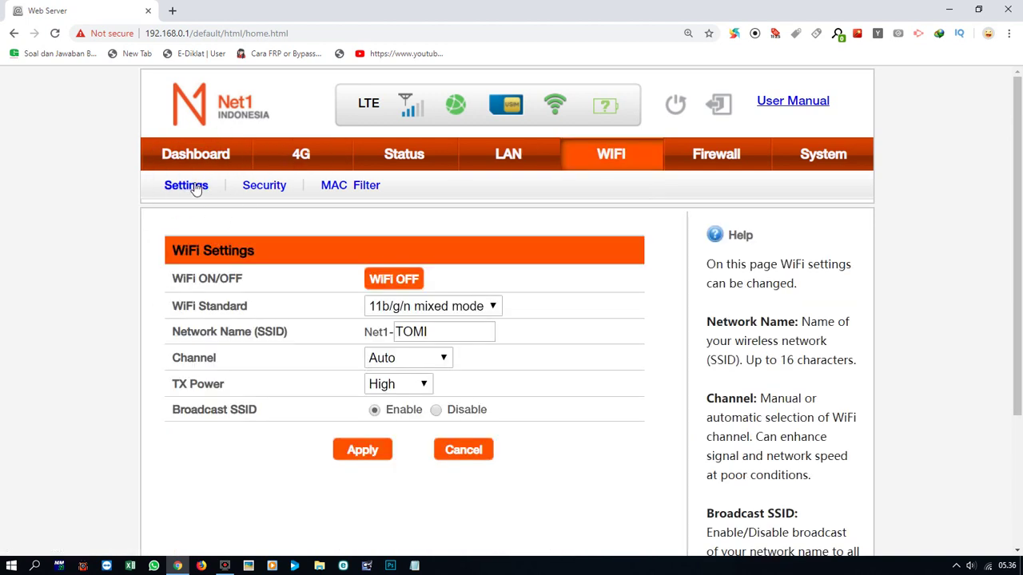
{"action": "left_click", "coordinate": [444, 331]}
{"action": "left_click", "coordinate": [444, 331]}
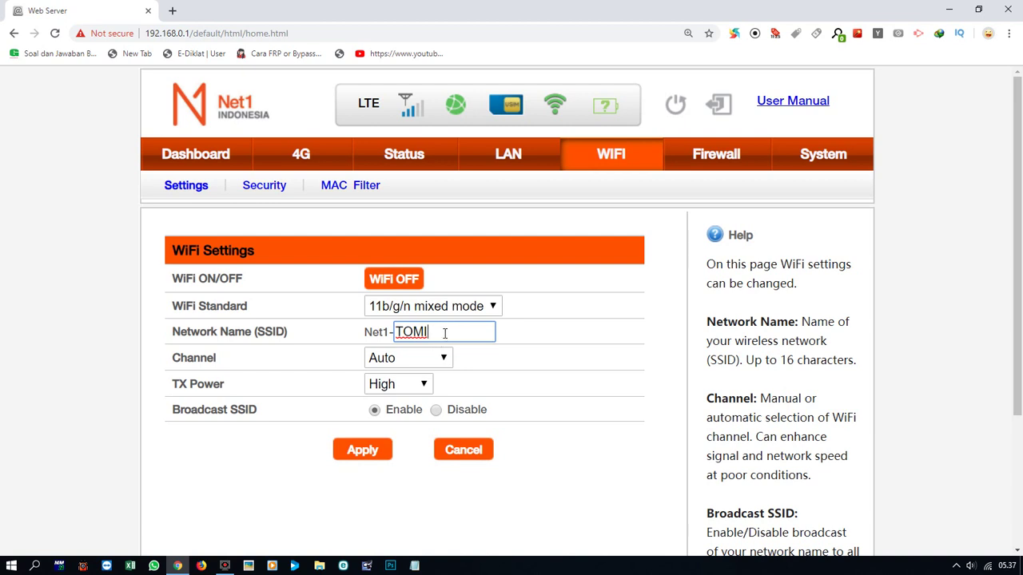
{"action": "key", "text": "BackSpace"}
{"action": "key", "text": "BackSpace"}
{"action": "key", "text": "BackSpace"}
{"action": "key", "text": "BackSpace"}
{"action": "type", "text": "PLASMA"}
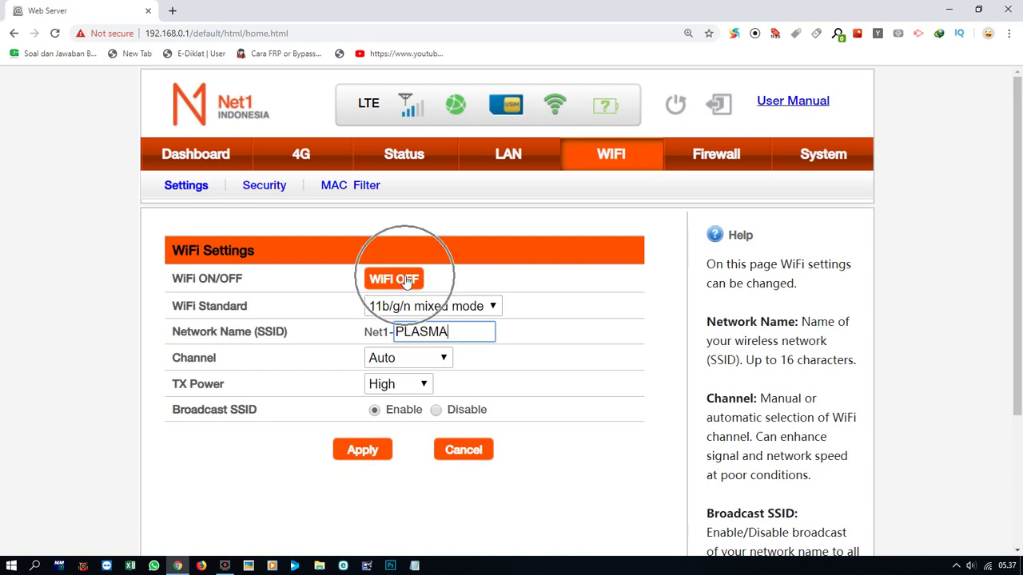
{"action": "left_click", "coordinate": [409, 312]}
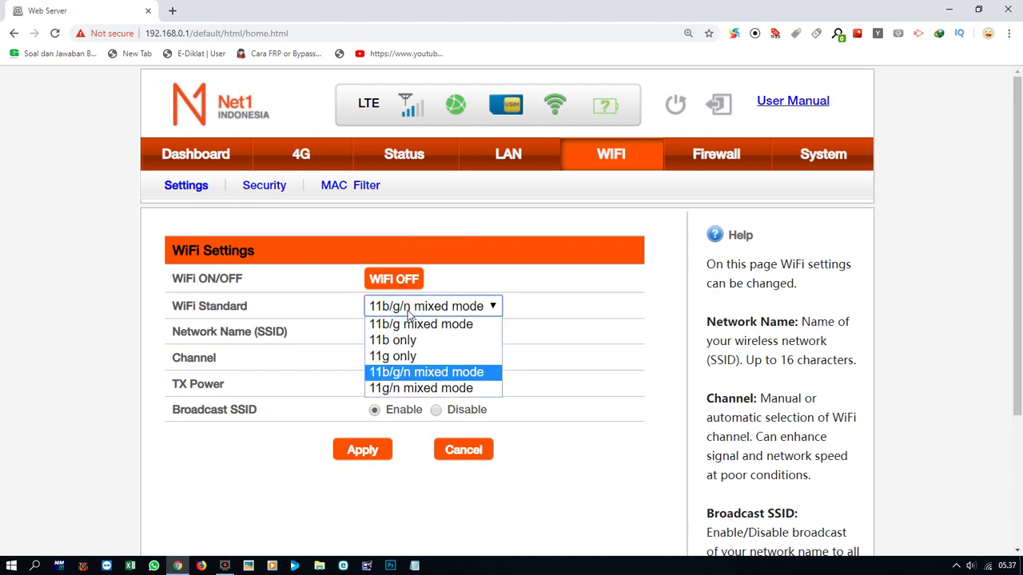
{"action": "left_click", "coordinate": [409, 314]}
{"action": "left_click", "coordinate": [411, 331]}
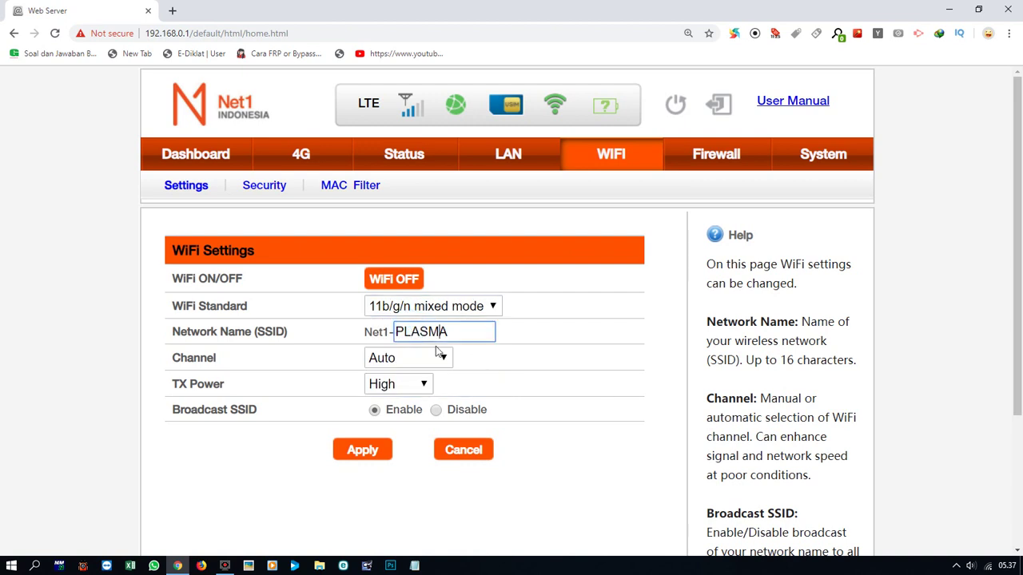
{"action": "left_click", "coordinate": [373, 450]}
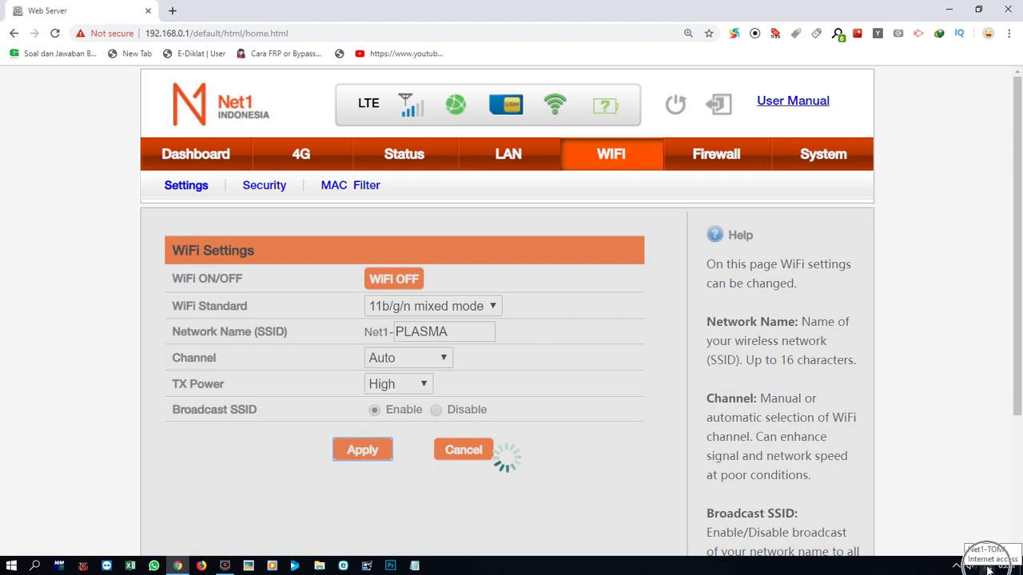
Try joining Net1-PLASMA with its security key, then close the can't-connect message.
{"action": "left_click", "coordinate": [989, 569]}
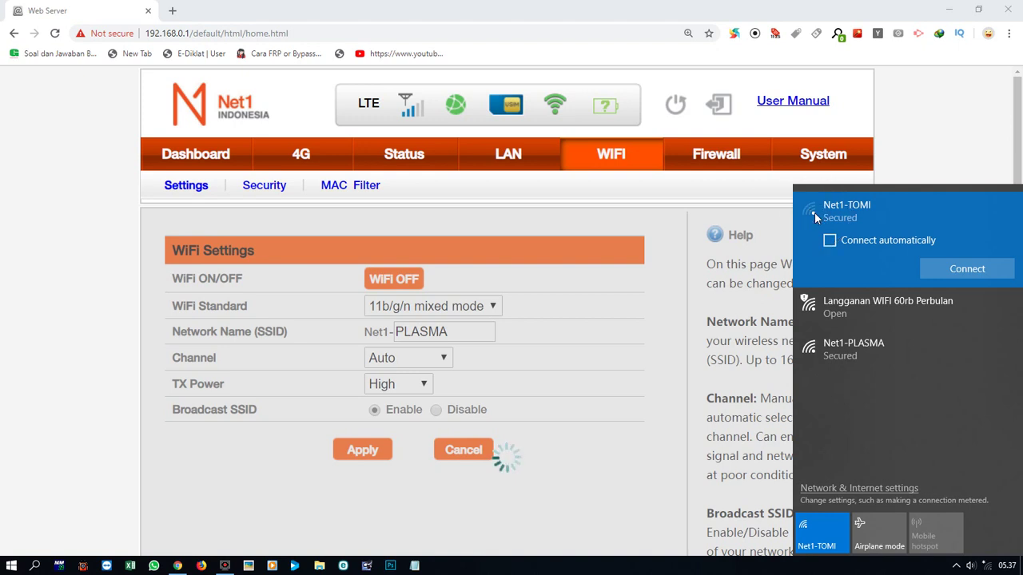
{"action": "left_click", "coordinate": [867, 354]}
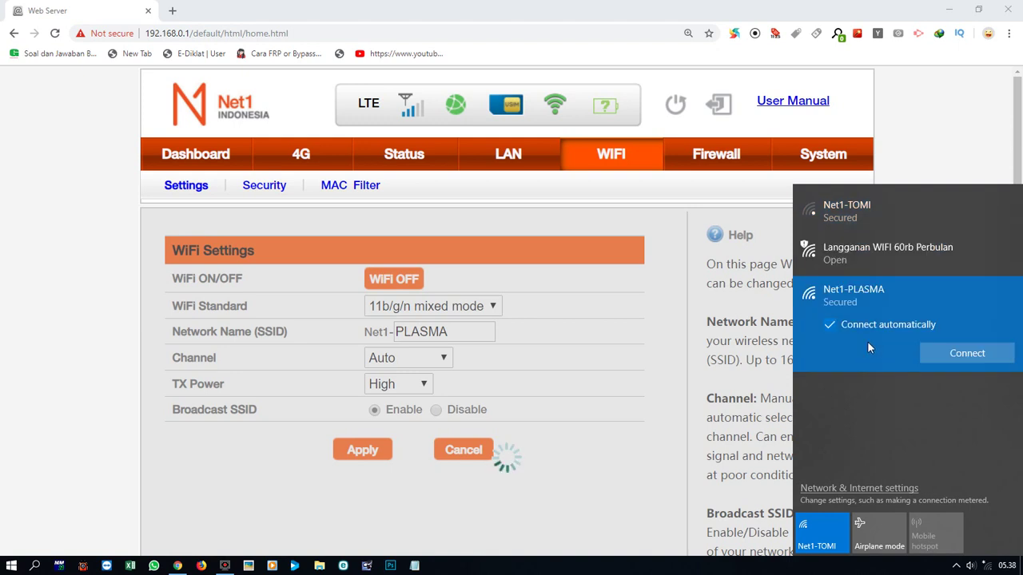
{"action": "left_click", "coordinate": [945, 355]}
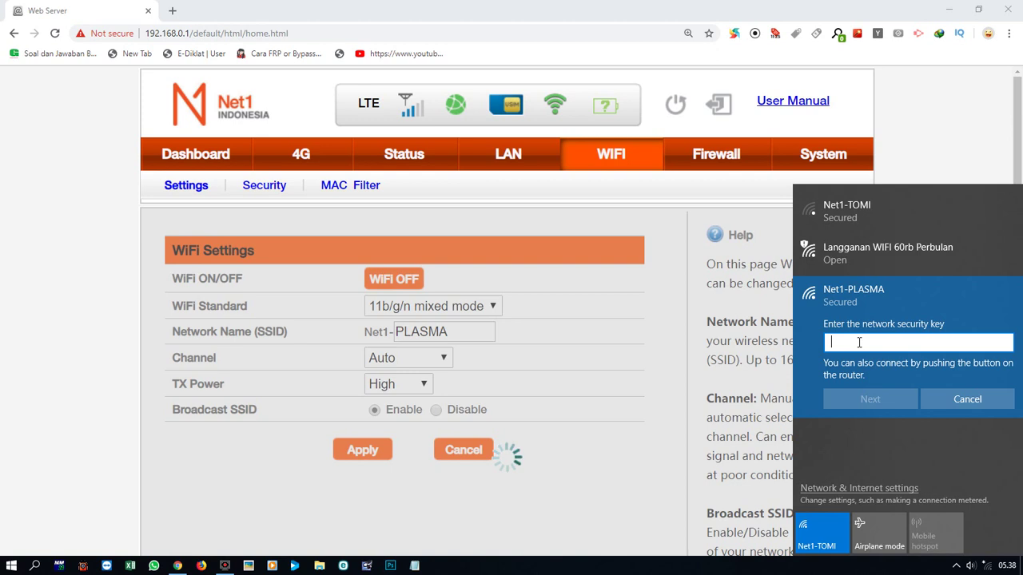
{"action": "type", "text": "••••••••••••••"}
{"action": "left_click", "coordinate": [875, 400]}
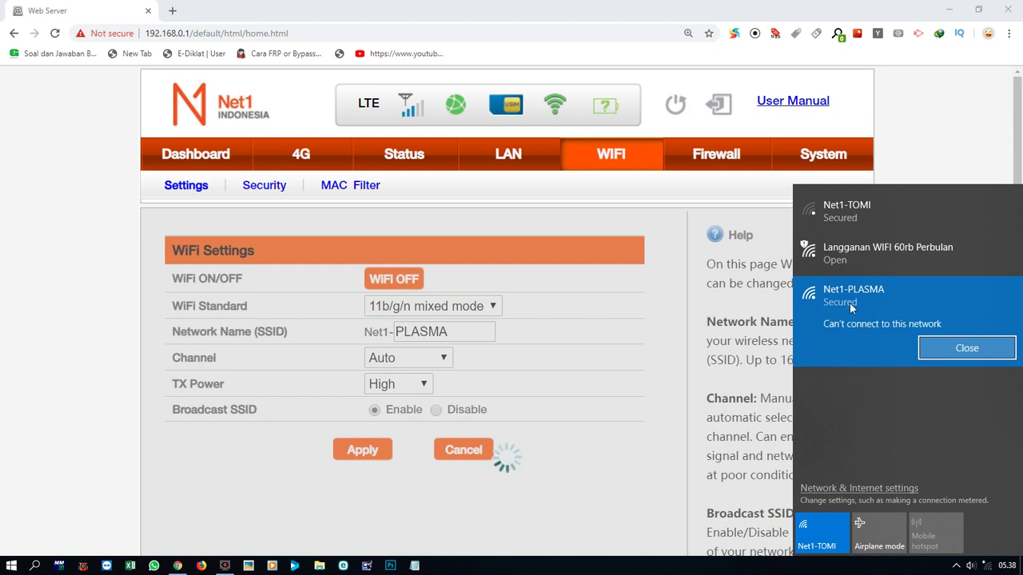
{"action": "left_click", "coordinate": [957, 352]}
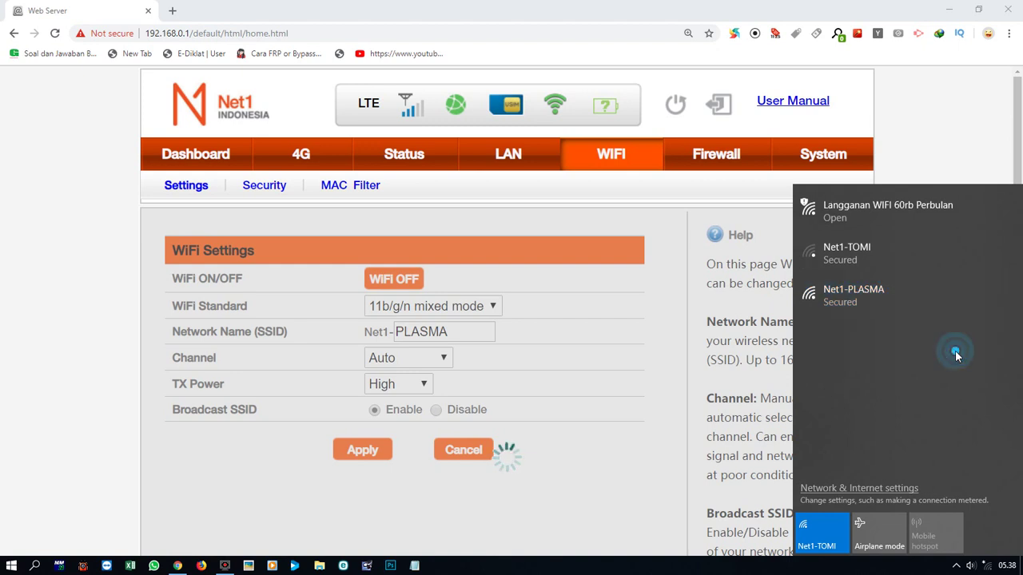
Connect to Net1-PLASMA with the security key and verify it shows Connected, secured.
{"action": "left_click", "coordinate": [878, 294]}
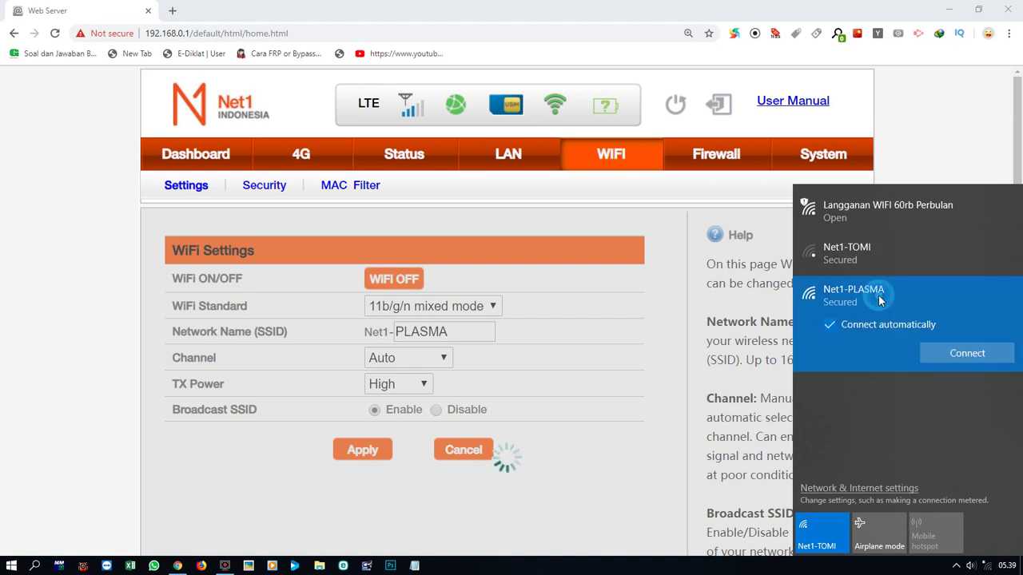
{"action": "left_click", "coordinate": [952, 358]}
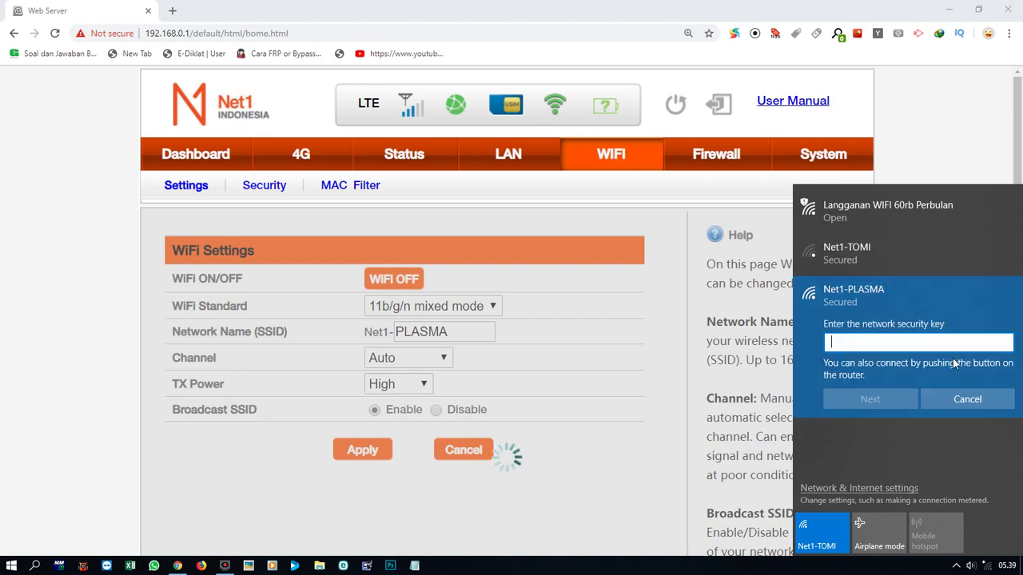
{"action": "type", "text": "**************"}
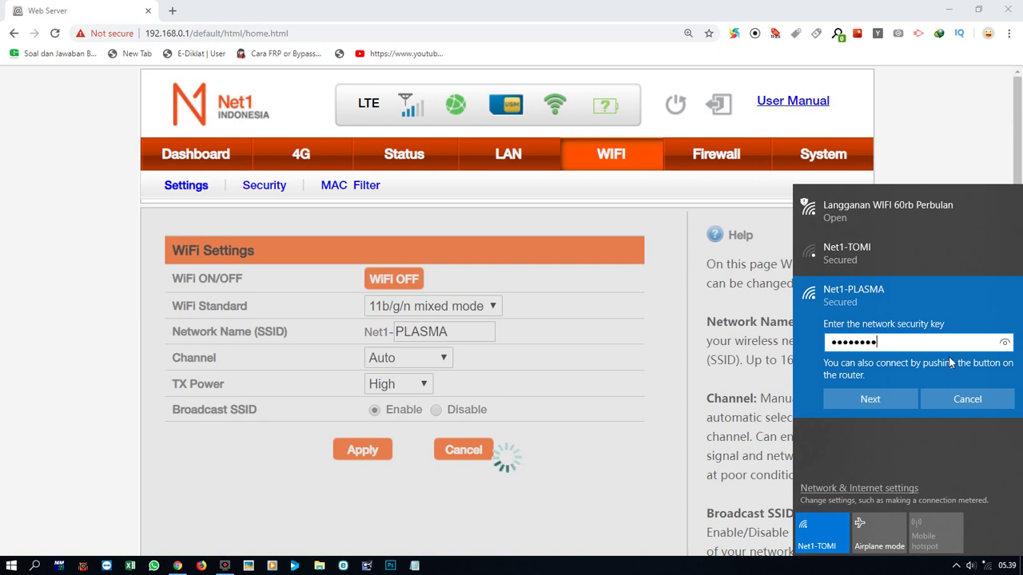
{"action": "left_click", "coordinate": [883, 396]}
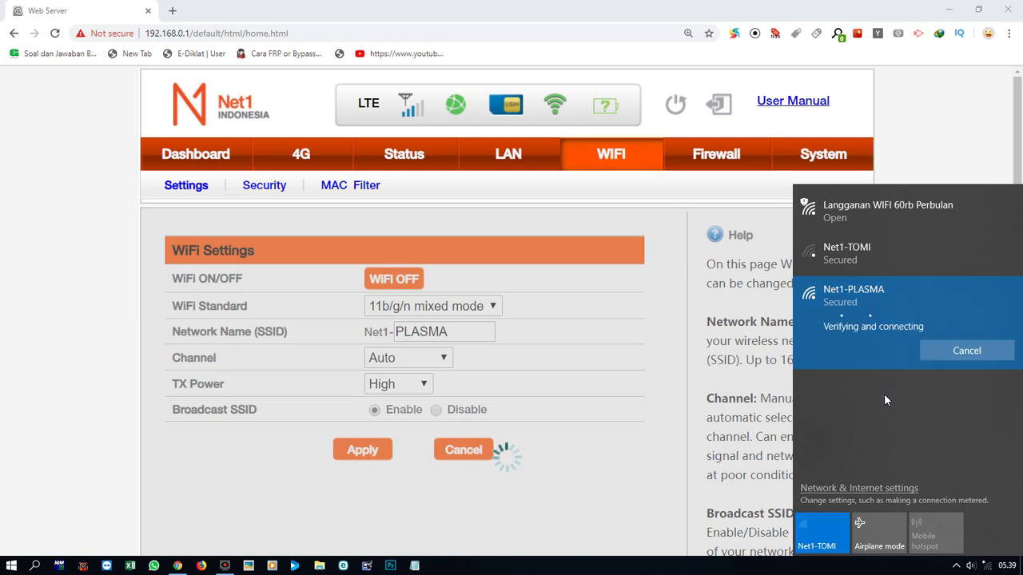
{"action": "left_click", "coordinate": [643, 402]}
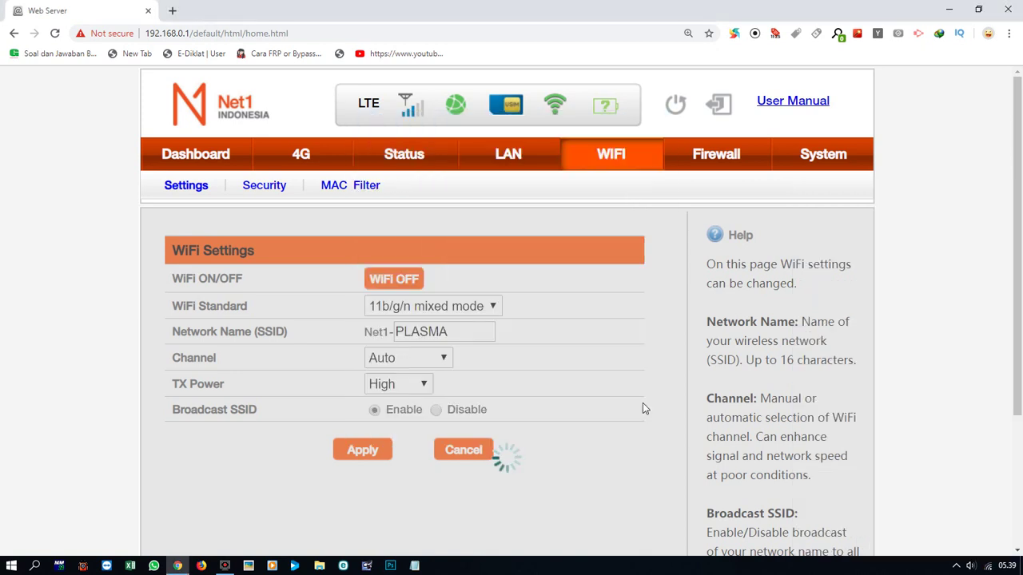
{"action": "left_click", "coordinate": [988, 565]}
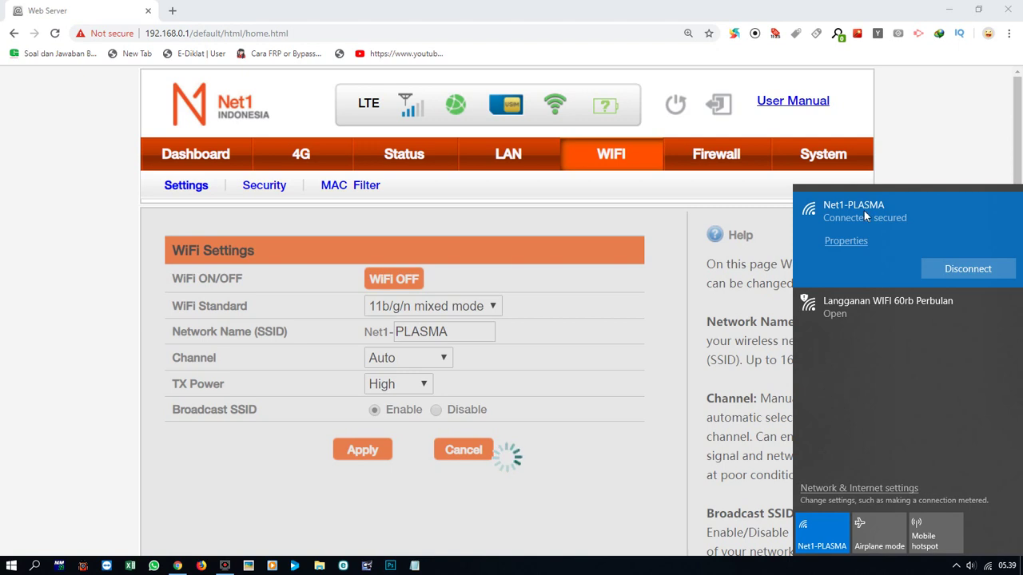
{"action": "left_click", "coordinate": [353, 29]}
Reload 192.168.0.1 and confirm the WiFi network name now reads Net1-PLASMA.
{"action": "left_click", "coordinate": [353, 29]}
{"action": "type", "text": "192"}
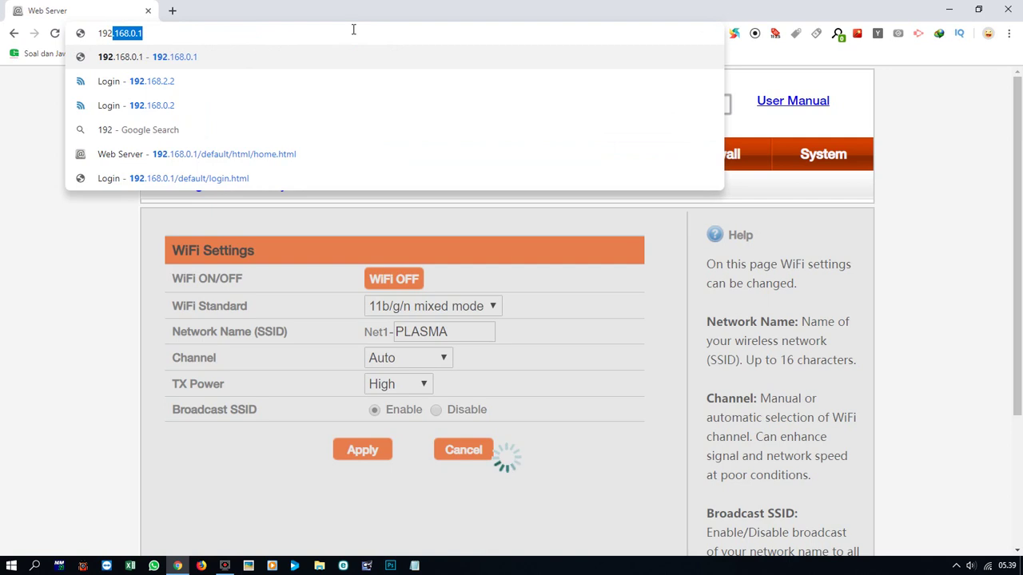
{"action": "type", "text": ".168.0.1"}
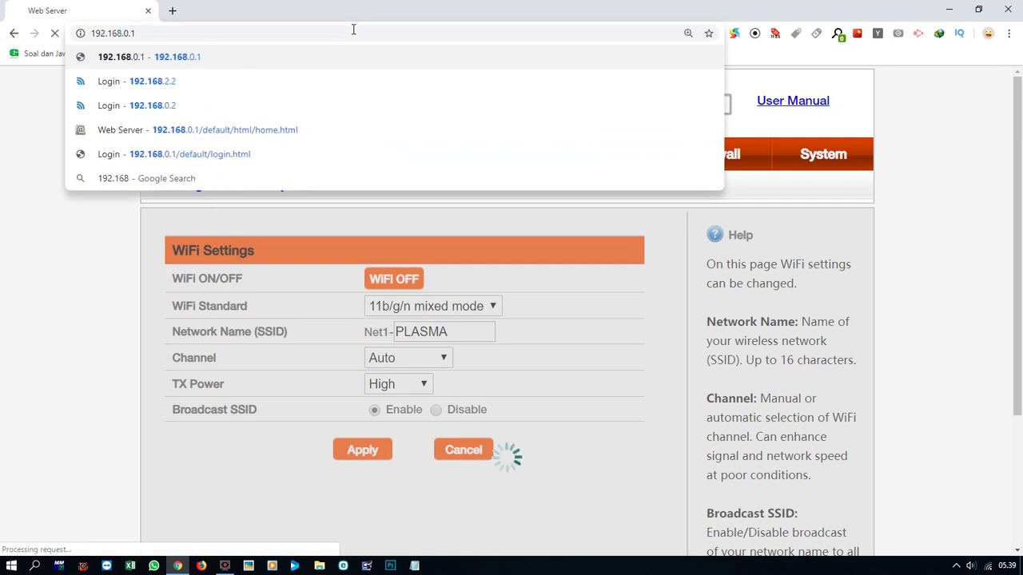
{"action": "key", "text": "Return"}
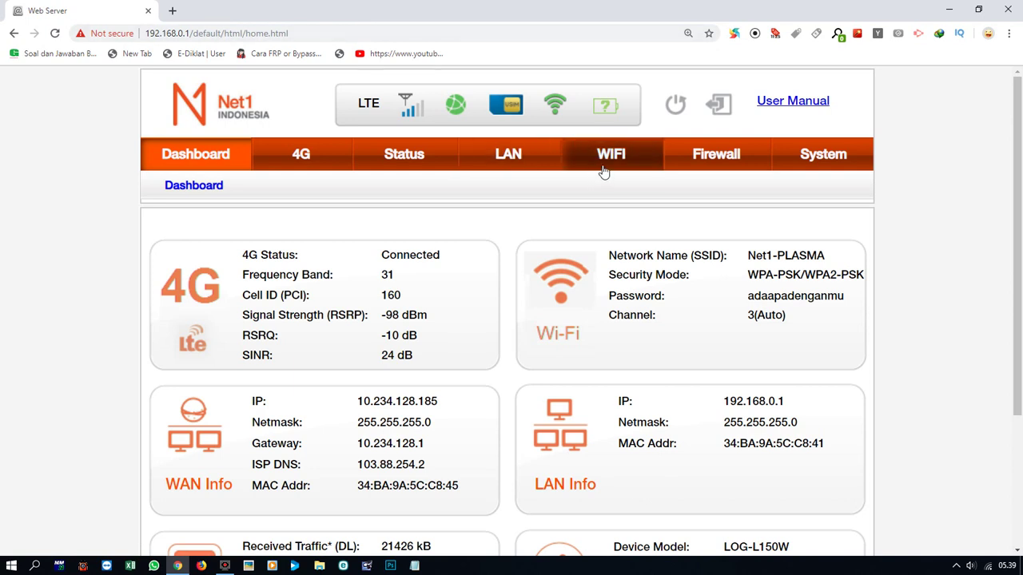
{"action": "left_click", "coordinate": [605, 168]}
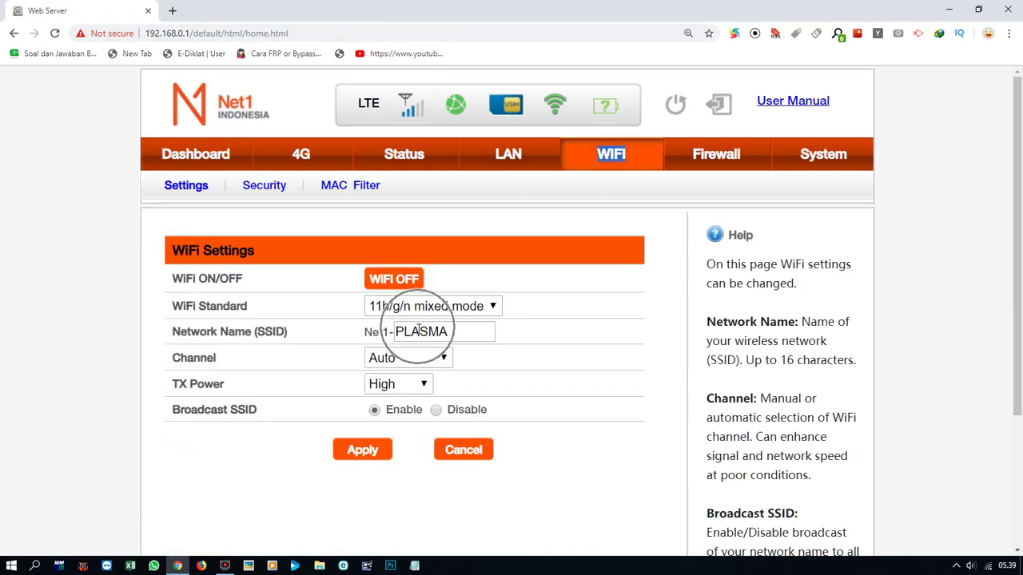
{"action": "left_click", "coordinate": [420, 331]}
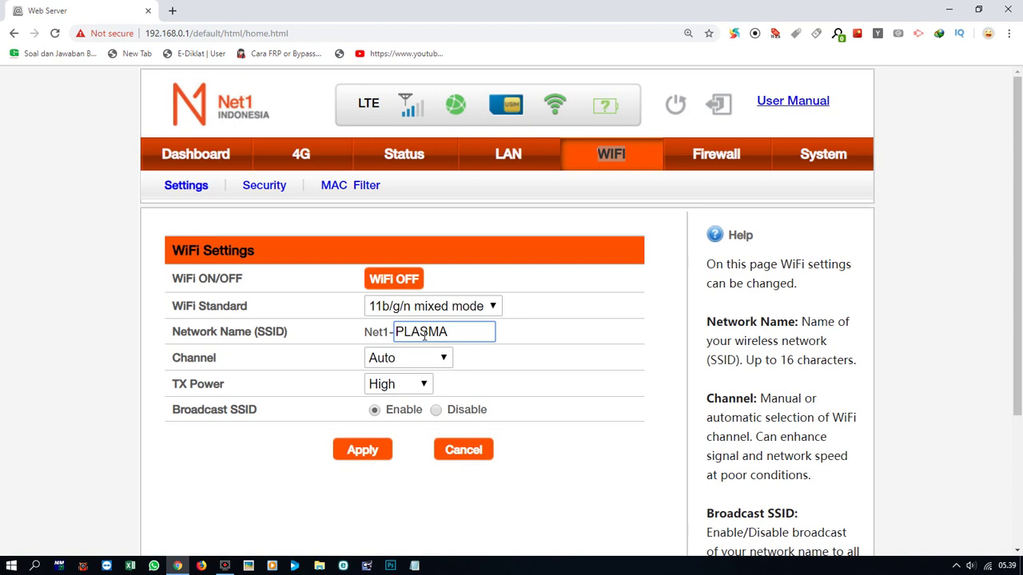
{"action": "left_click", "coordinate": [464, 332]}
{"action": "mouse_move", "coordinate": [231, 567]}
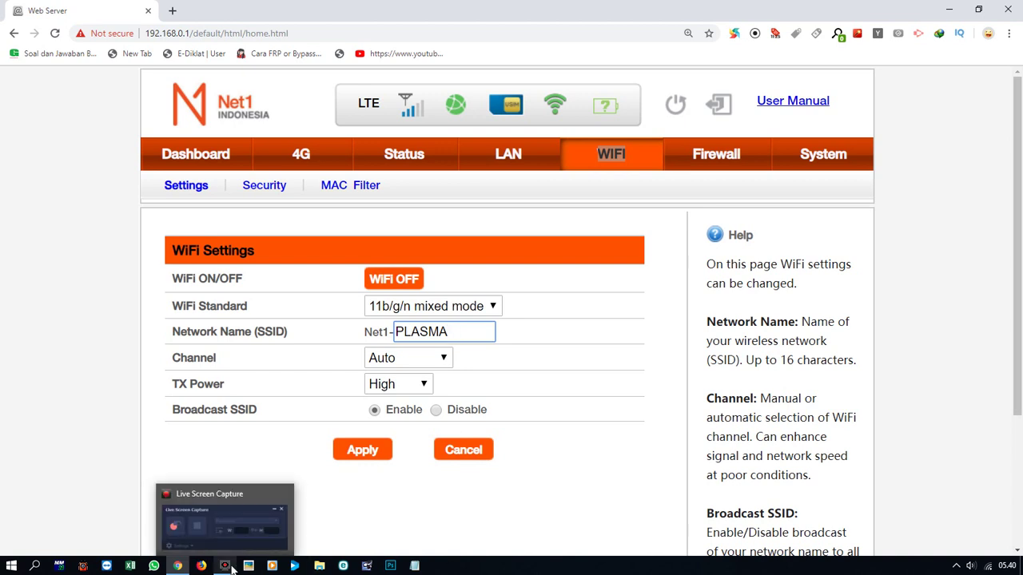